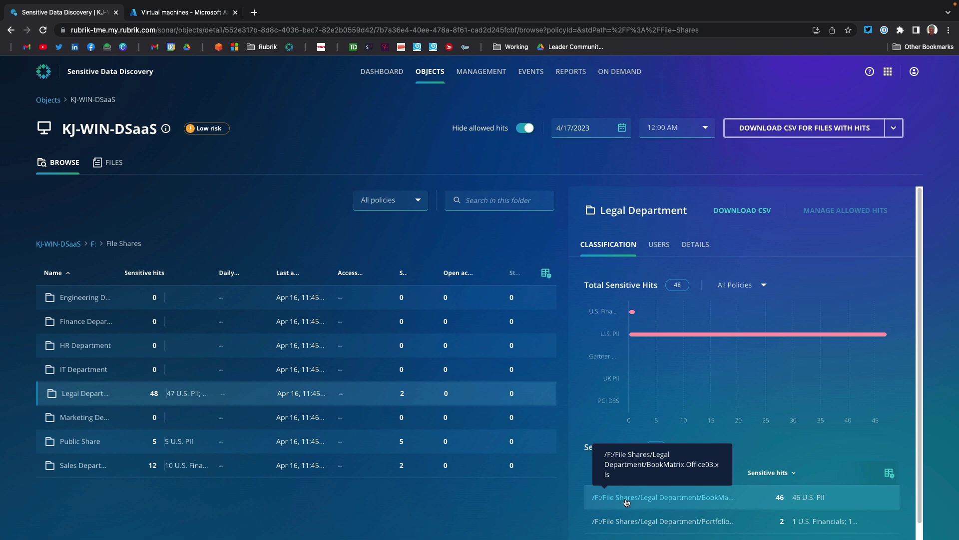
- Open the analyzers under Management in Sensitive Data Discovery and look through the list of available analyzers
left_click(479, 75)
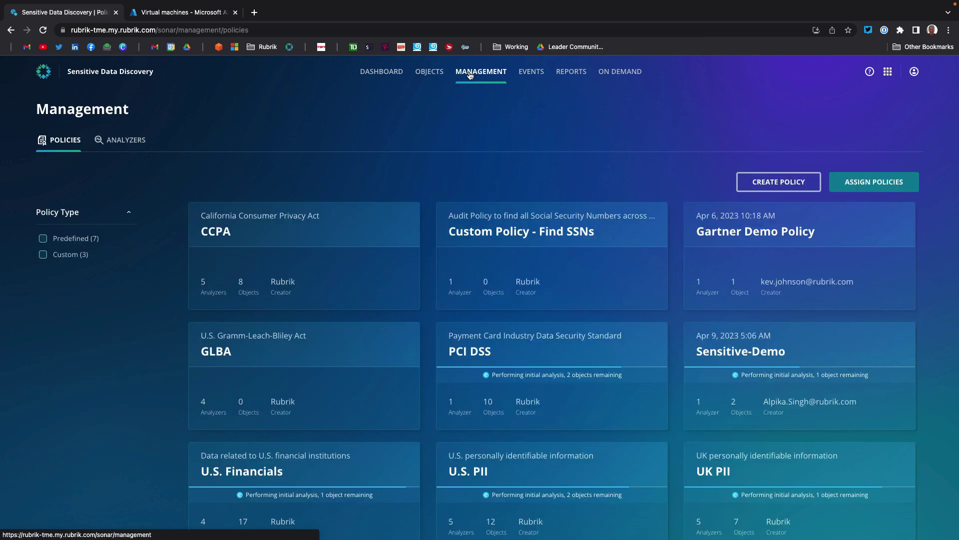
left_click(114, 142)
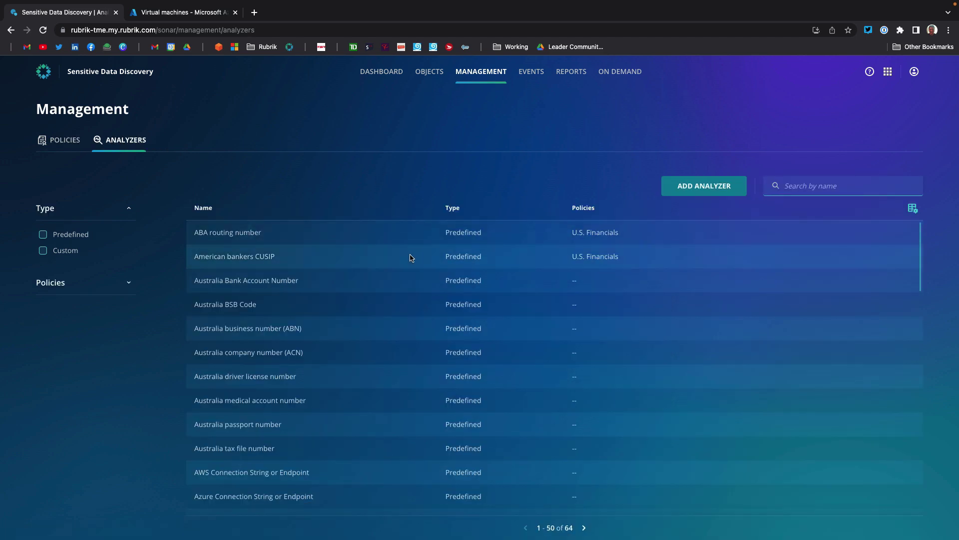
scroll(412, 300, "down", 5)
scroll(413, 352, "down", 15)
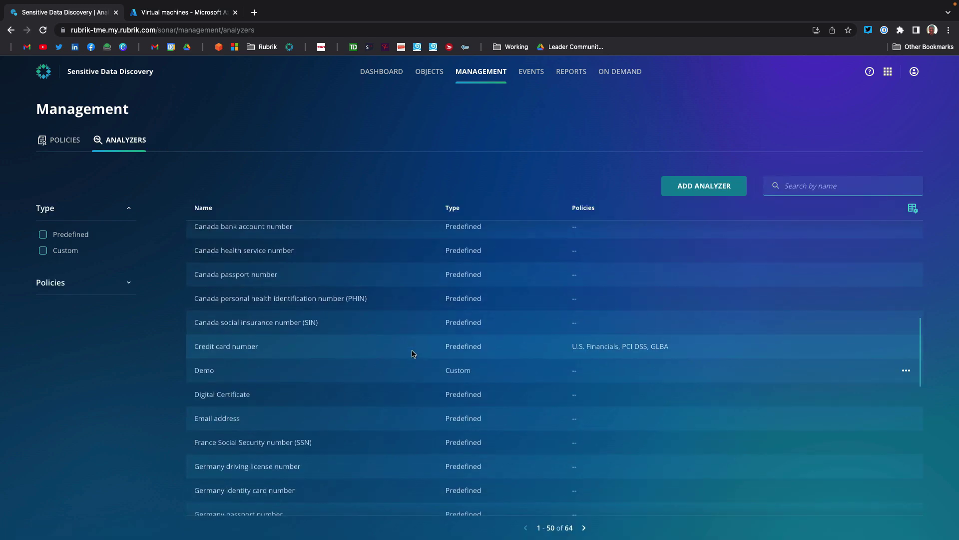
scroll(408, 356, "up", 15)
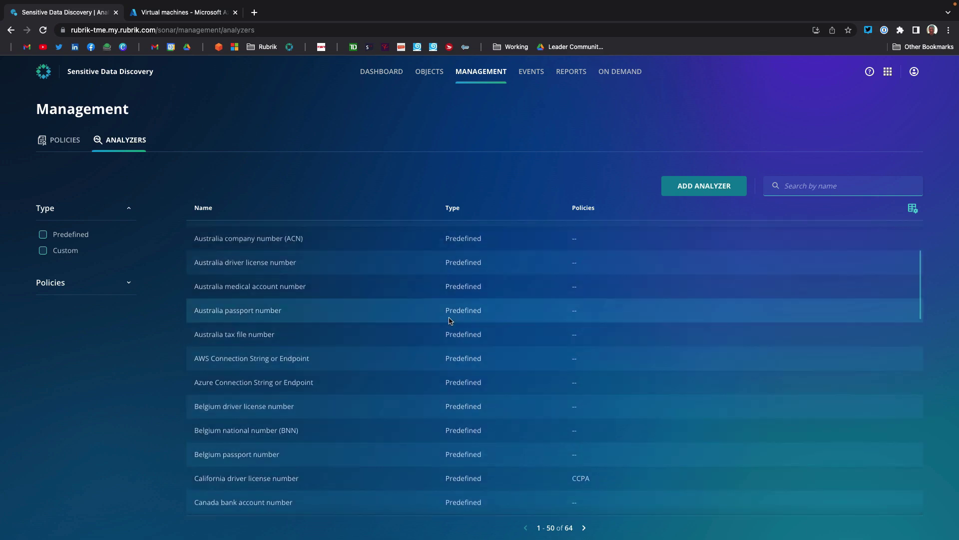
- Examine the options for creating a custom analyzer and exit the form without saving
left_click(717, 186)
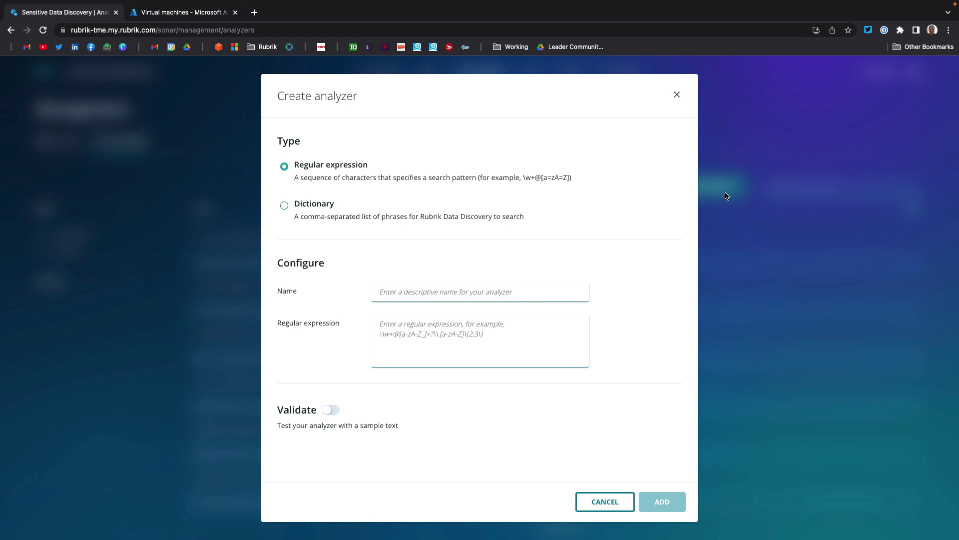
left_click(726, 196)
left_click(663, 215)
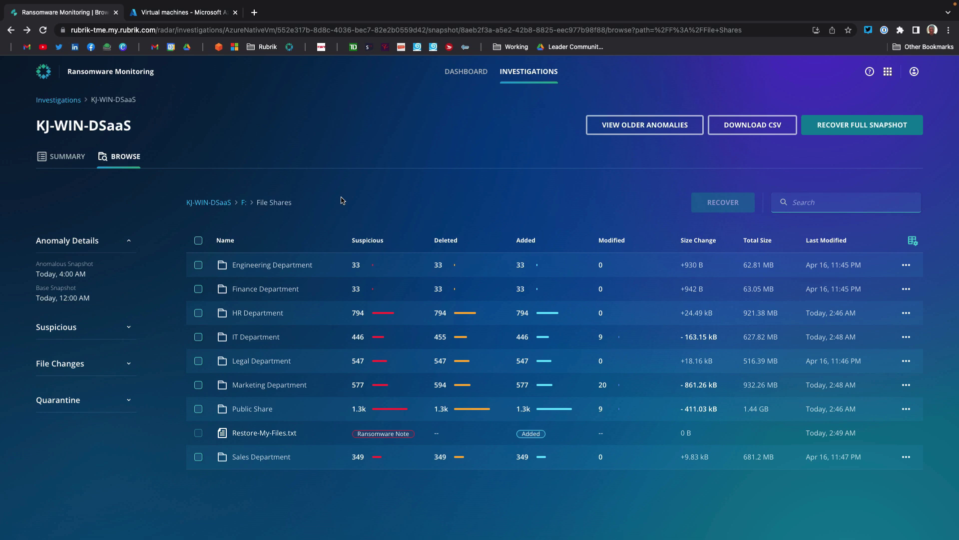
- Select the Engineering, Finance and HR Department folders in File Shares and start recovering them
left_click(199, 265)
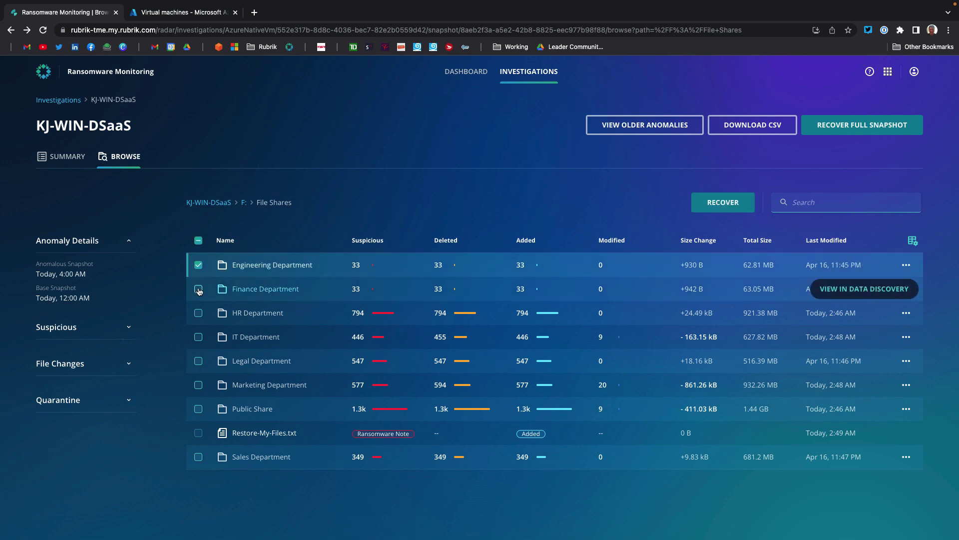
left_click(199, 289)
left_click(199, 312)
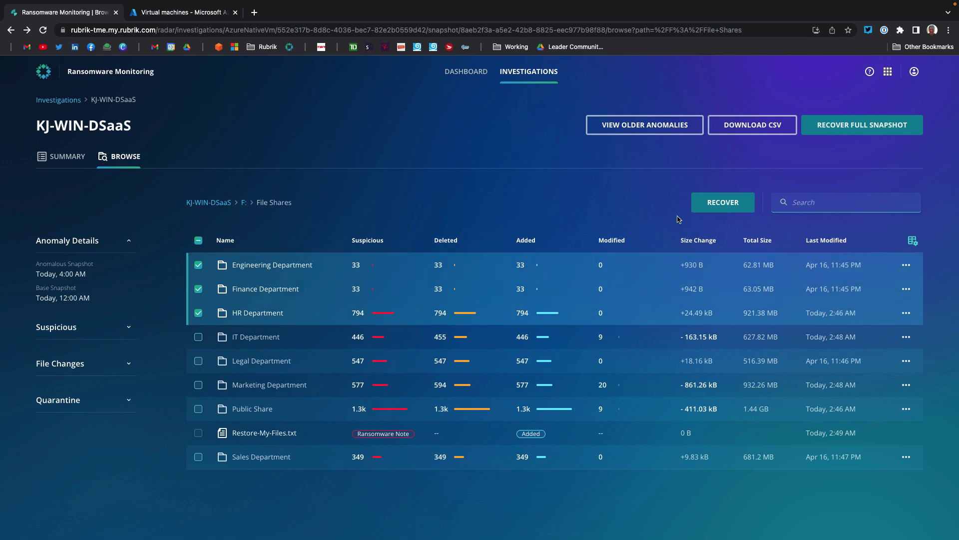
left_click(716, 202)
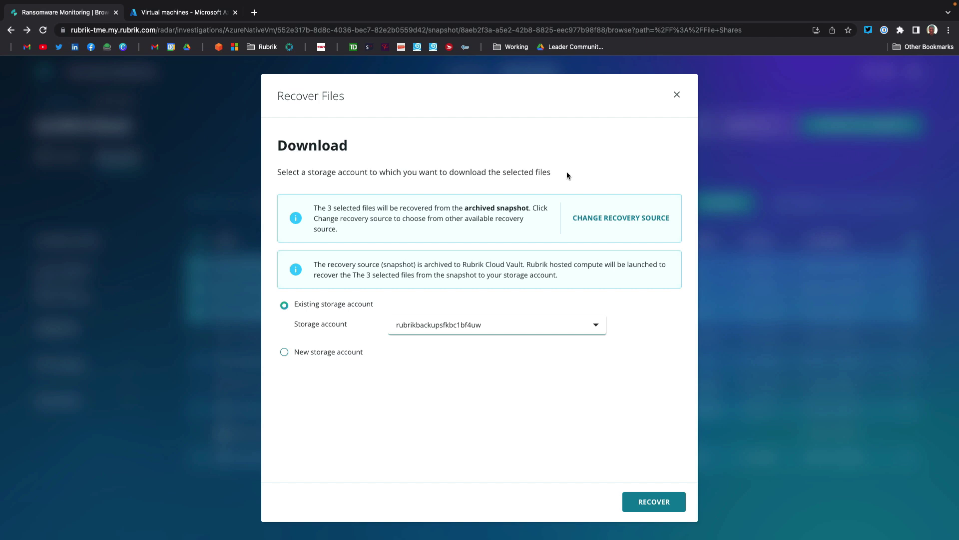
- Look through the existing storage accounts available as download destinations for the selected files
left_click(490, 333)
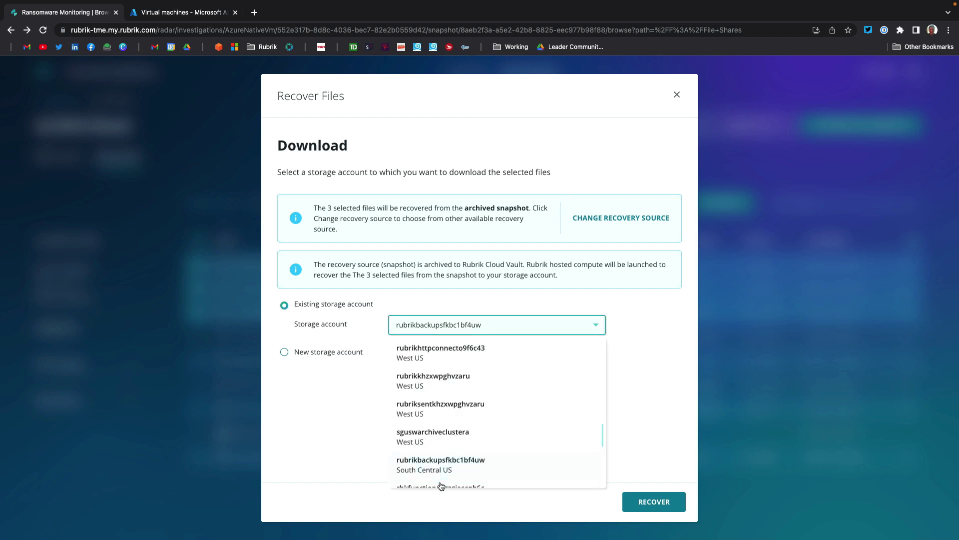
scroll(451, 405, "down", 5)
scroll(440, 407, "up", 4)
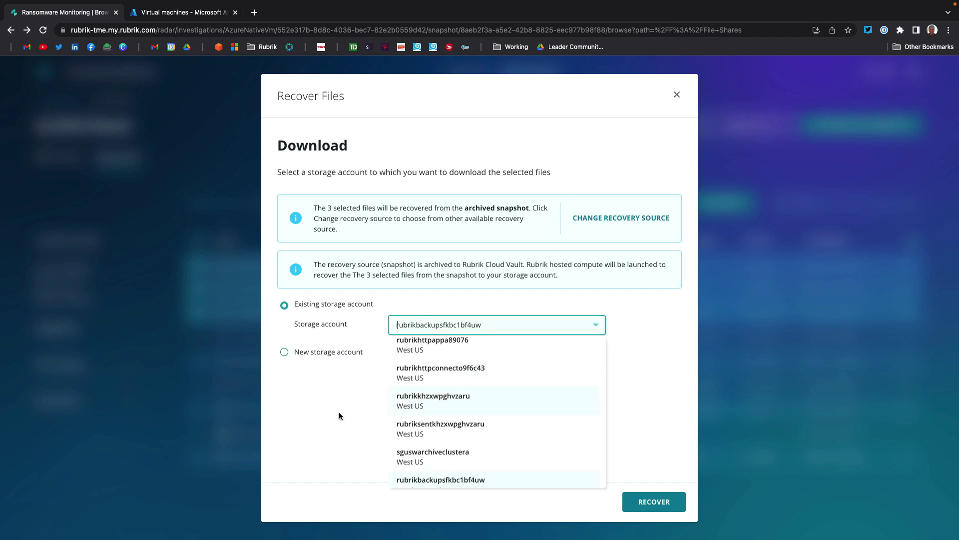
left_click(338, 410)
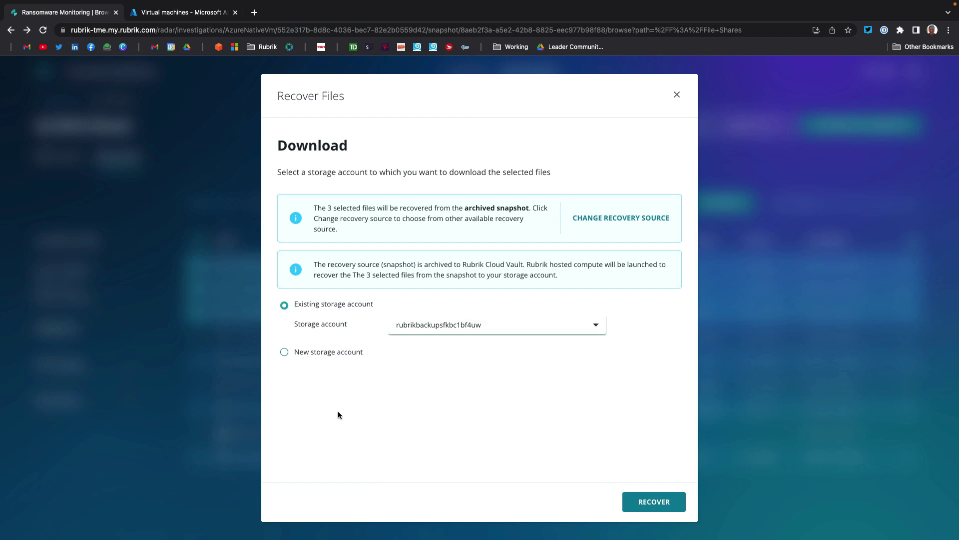
- Try a new storage account as the download destination and exit the file recovery without saving
left_click(287, 353)
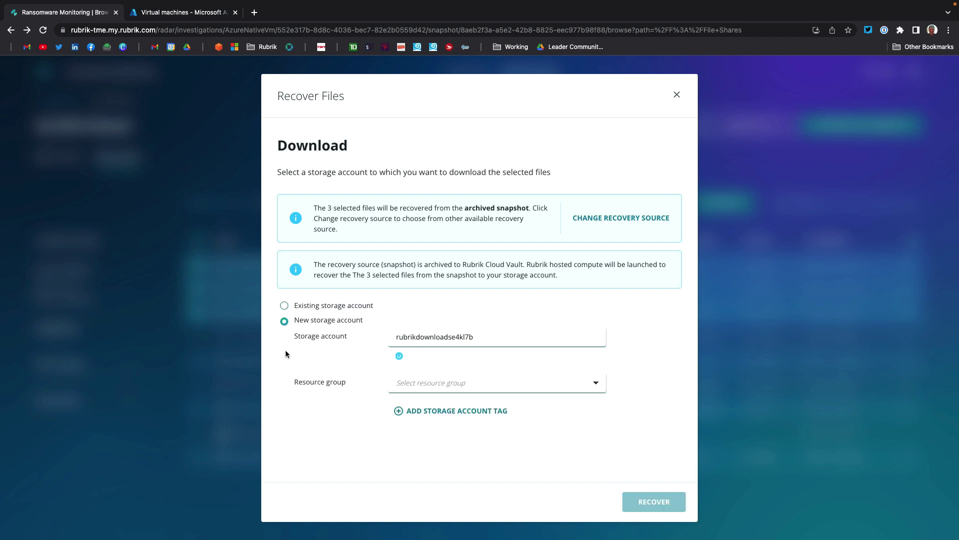
left_click(471, 374)
left_click(326, 425)
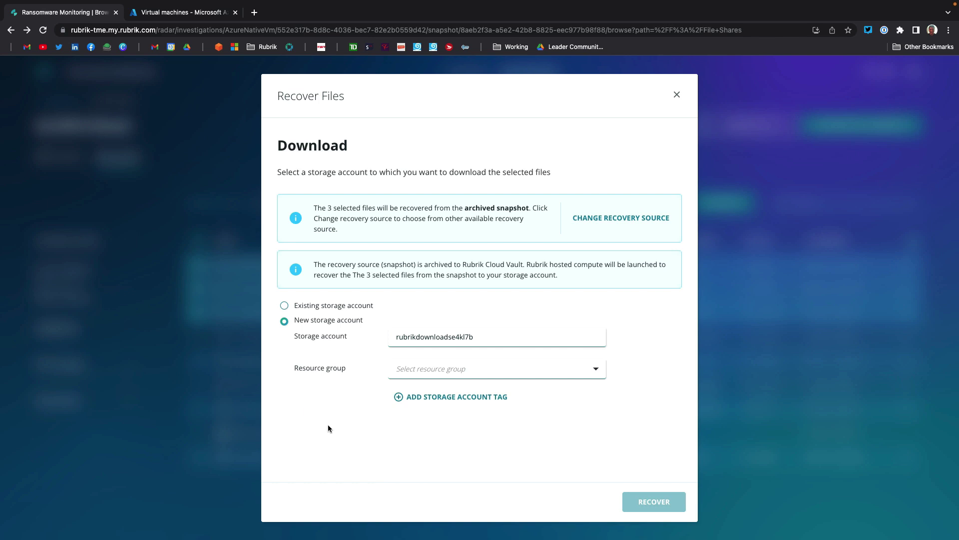
left_click(762, 281)
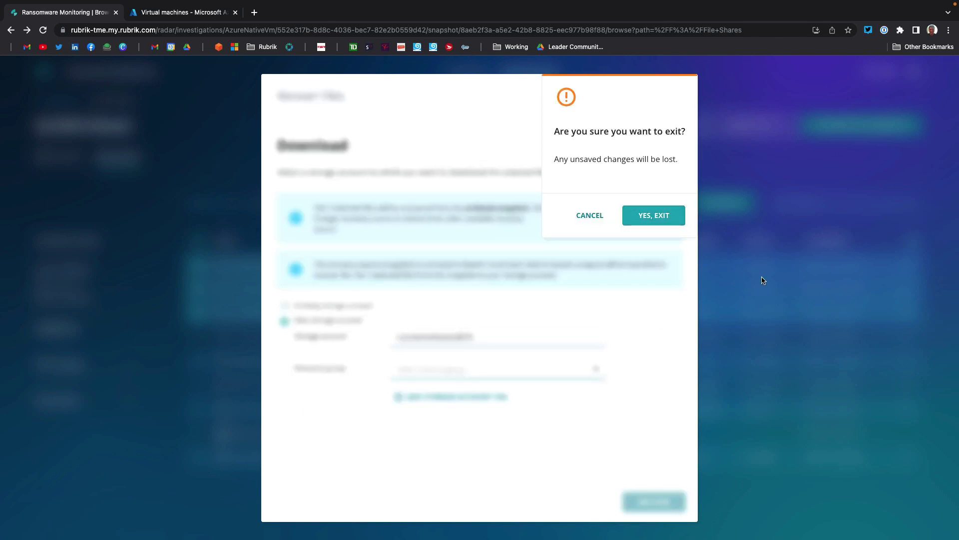
left_click(665, 215)
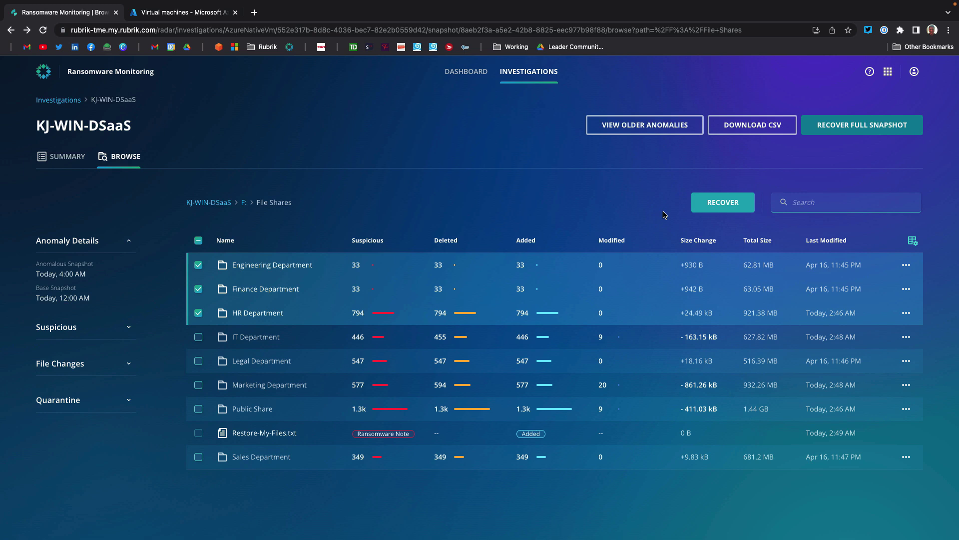
- Start a full snapshot recovery of KJ-WIN-DSaaS, keeping the April 17, 2023 12:00 AM snapshot after reviewing the alternatives
left_click(868, 124)
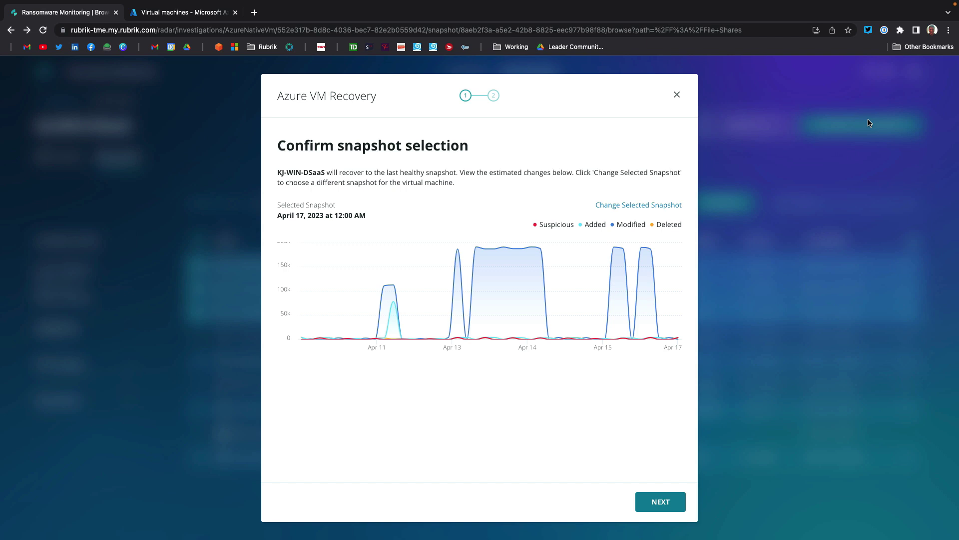
left_click(645, 206)
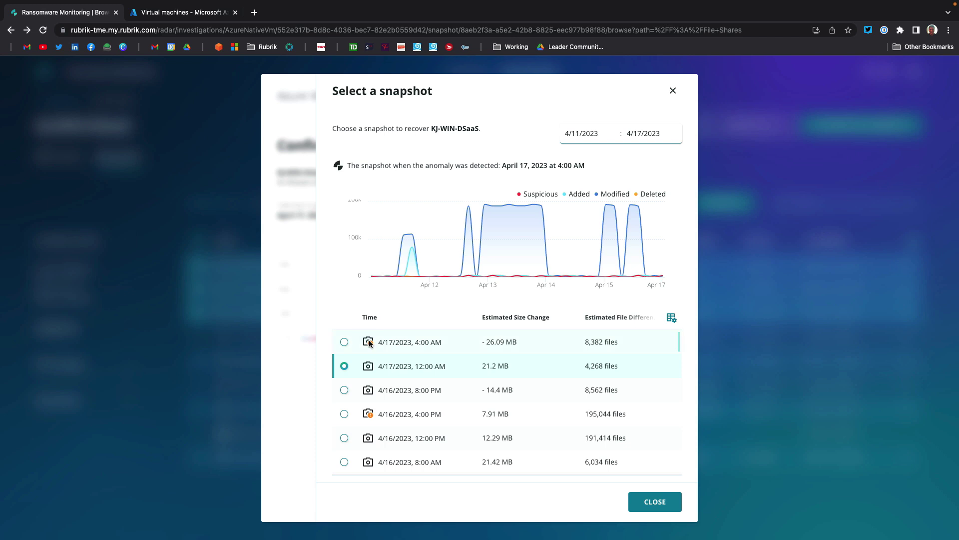
mouse_move(368, 341)
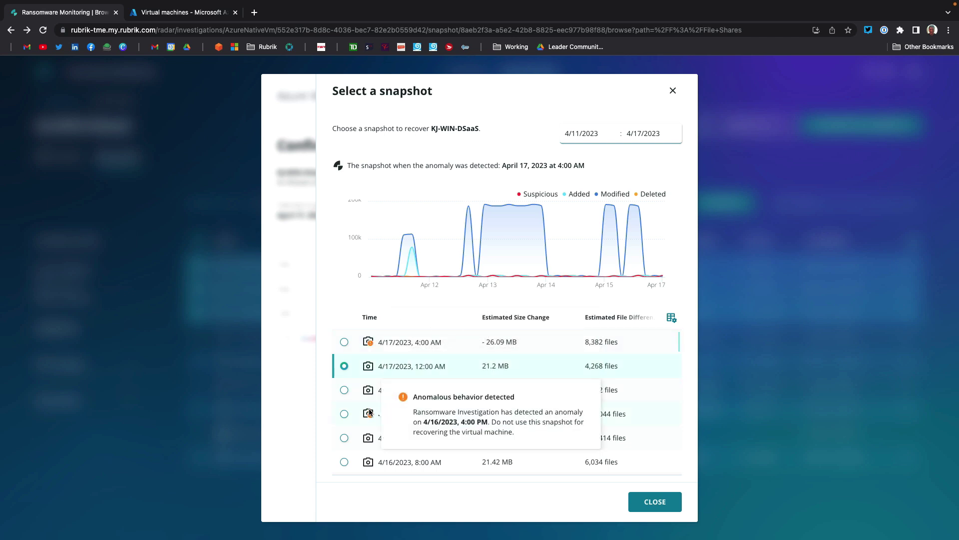
left_click(659, 502)
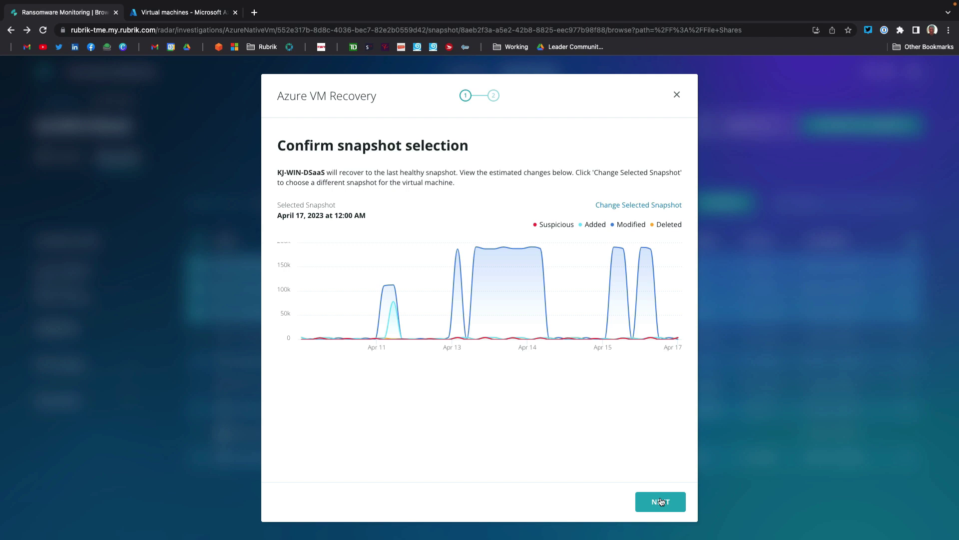
left_click(660, 501)
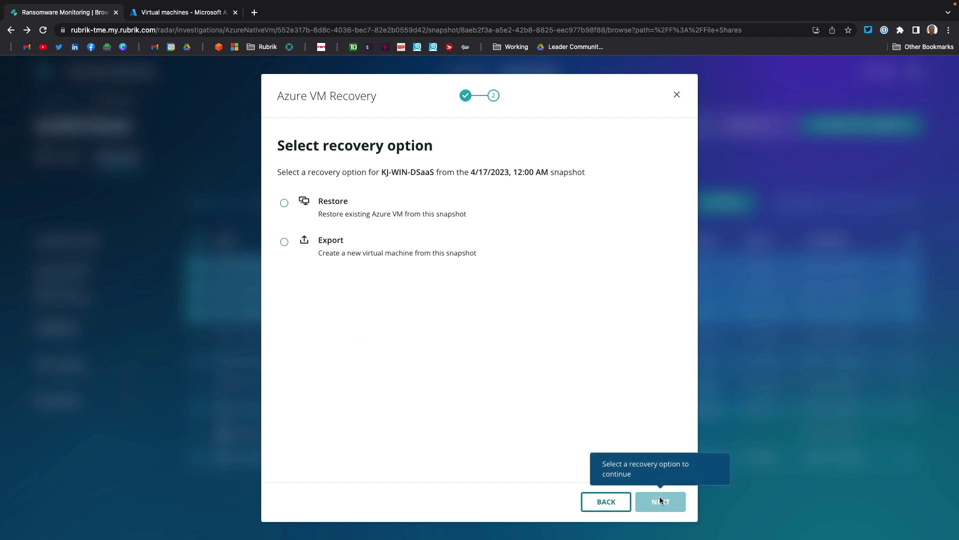
- Try the Restore recovery option through to the disk selection and return to the recovery options
left_click(280, 205)
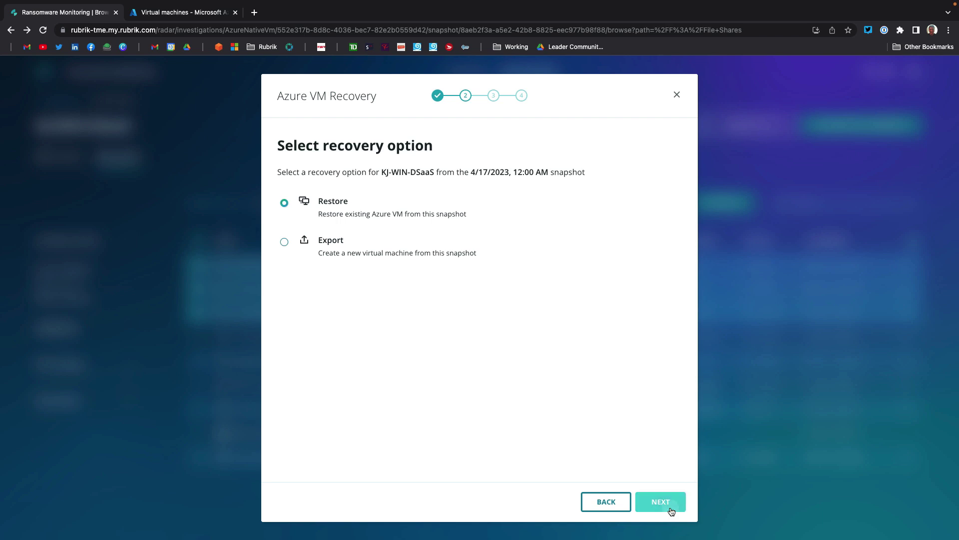
left_click(671, 511)
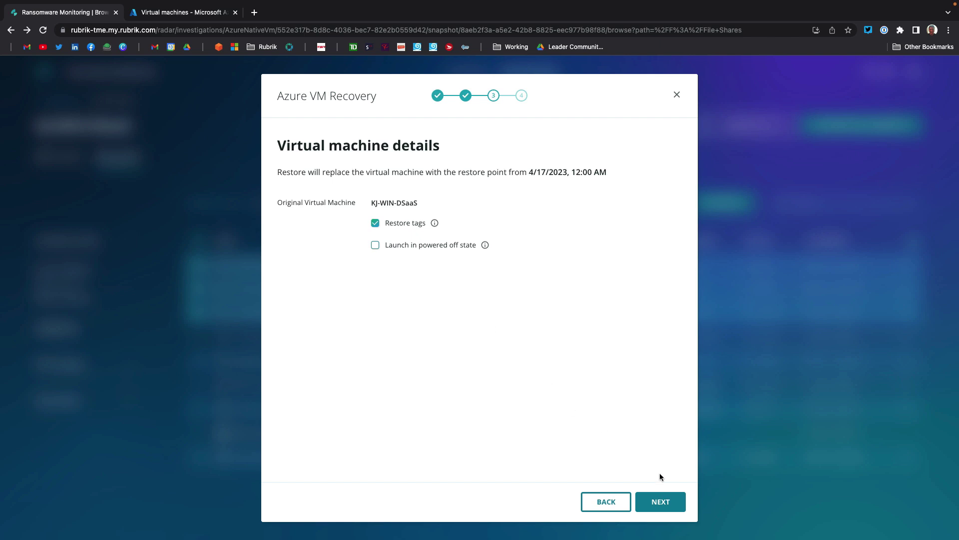
left_click(669, 510)
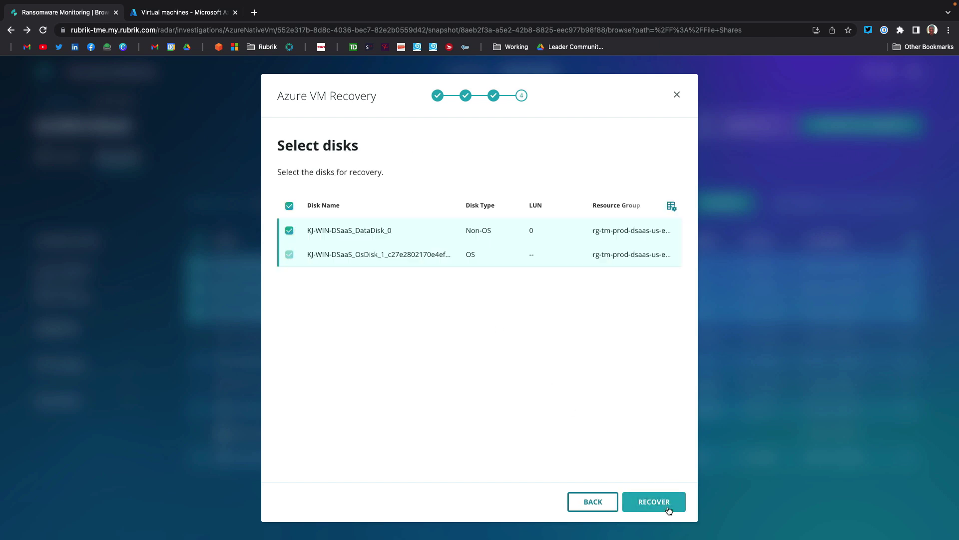
left_click(597, 502)
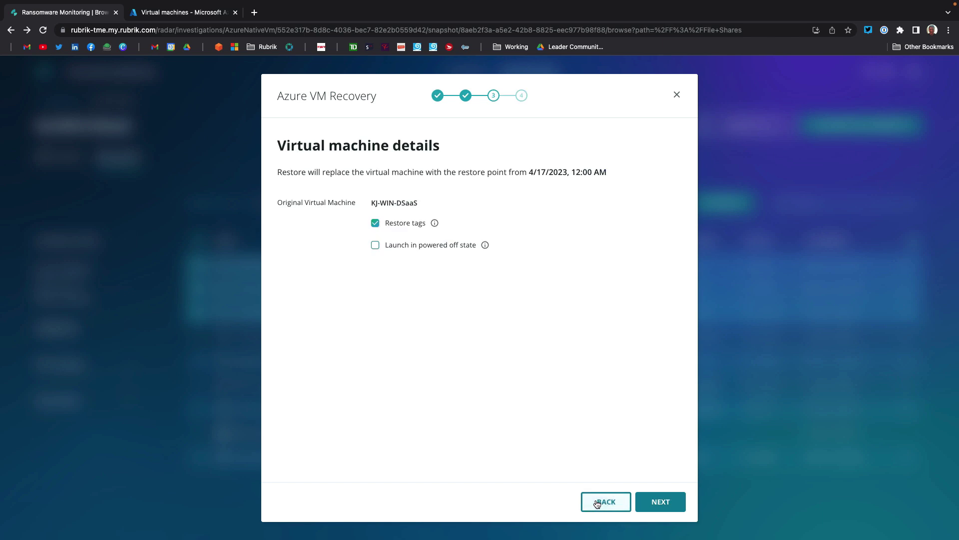
left_click(597, 502)
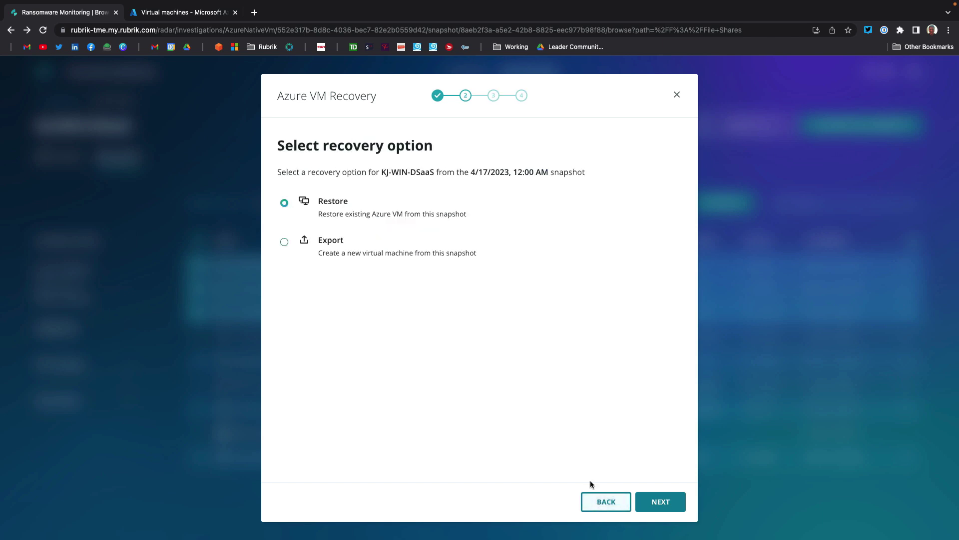
- Choose Export to create a new virtual machine from the snapshot, and check the available regions without changing East US
left_click(284, 244)
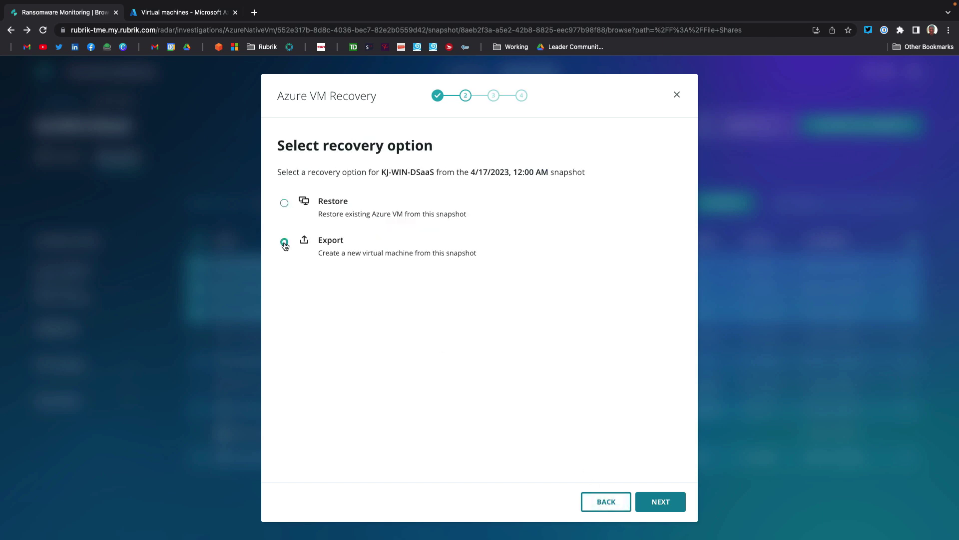
left_click(670, 500)
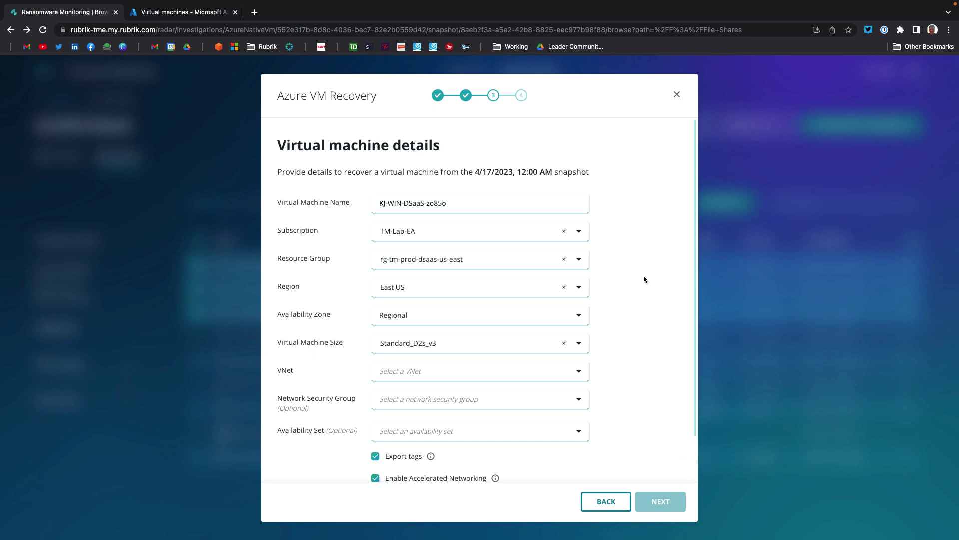
left_click(511, 282)
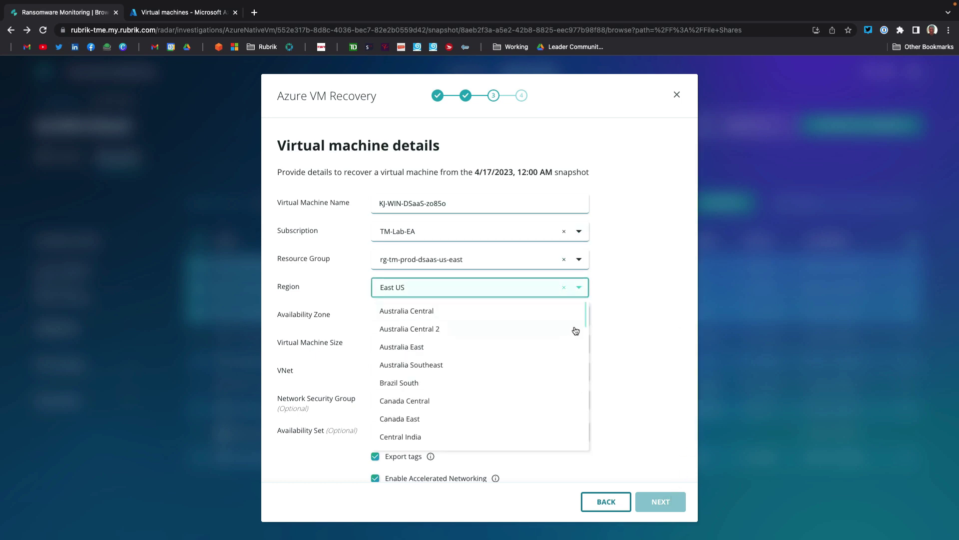
left_click(643, 329)
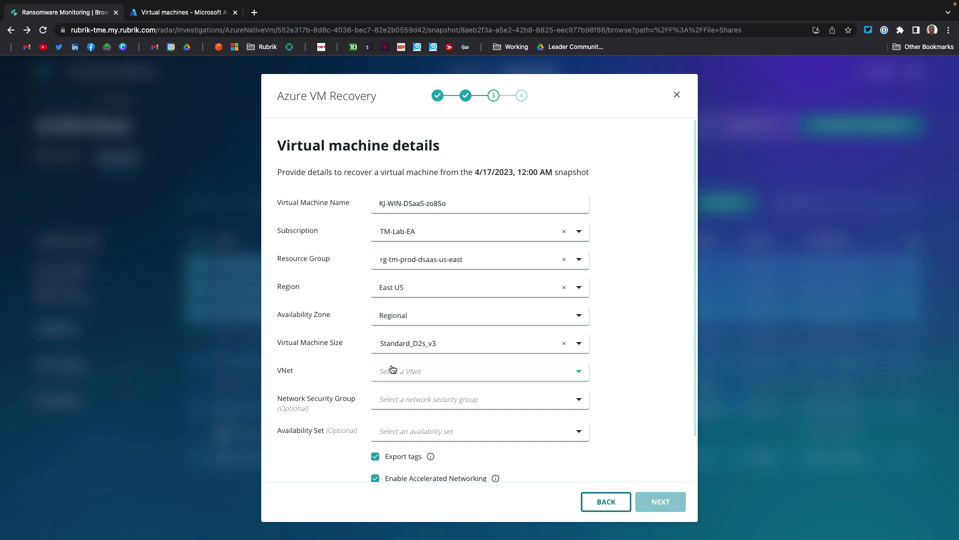
- Set the VNet to vnet-tm-dev-us-east (rg-tm-dev-use) and the subnet to snet-private1, and start recovery of both disks
left_click(432, 371)
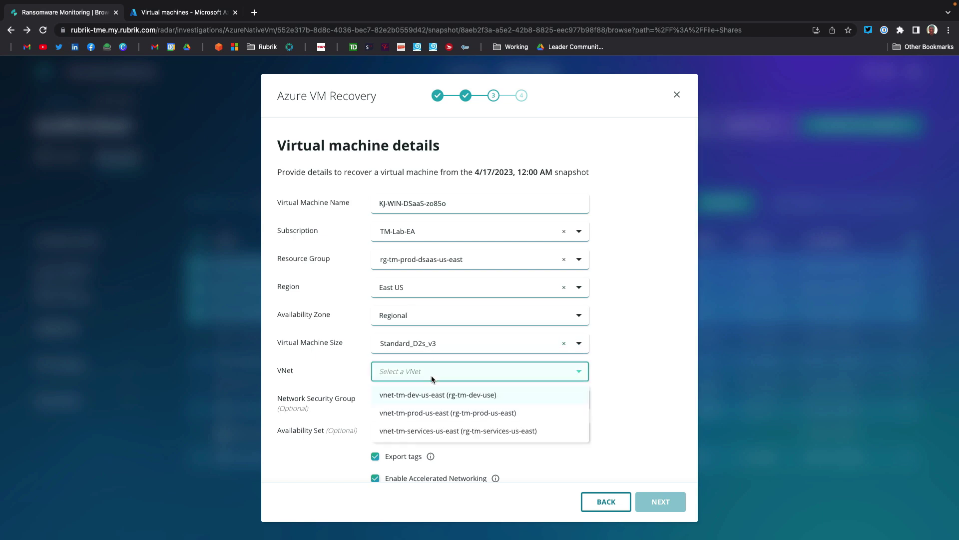
left_click(436, 395)
left_click(424, 400)
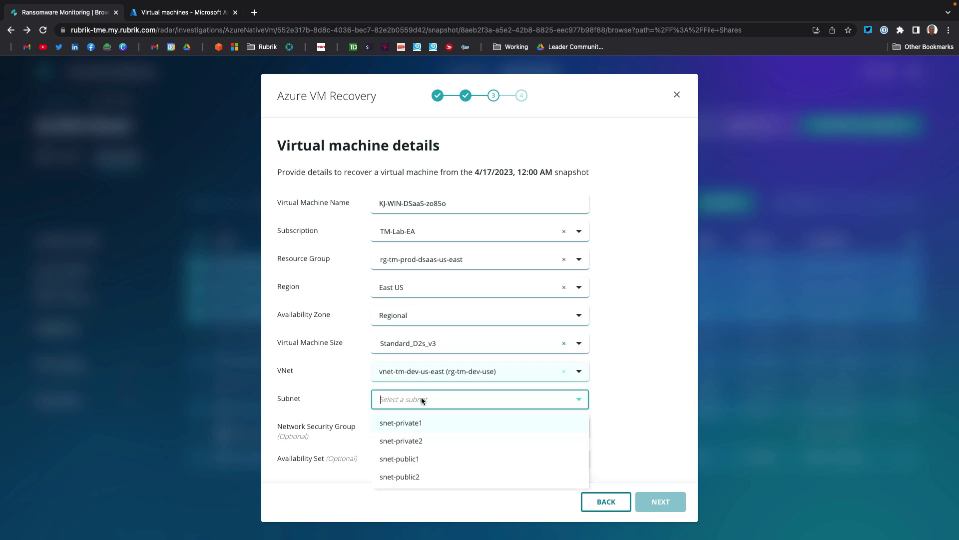
left_click(406, 429)
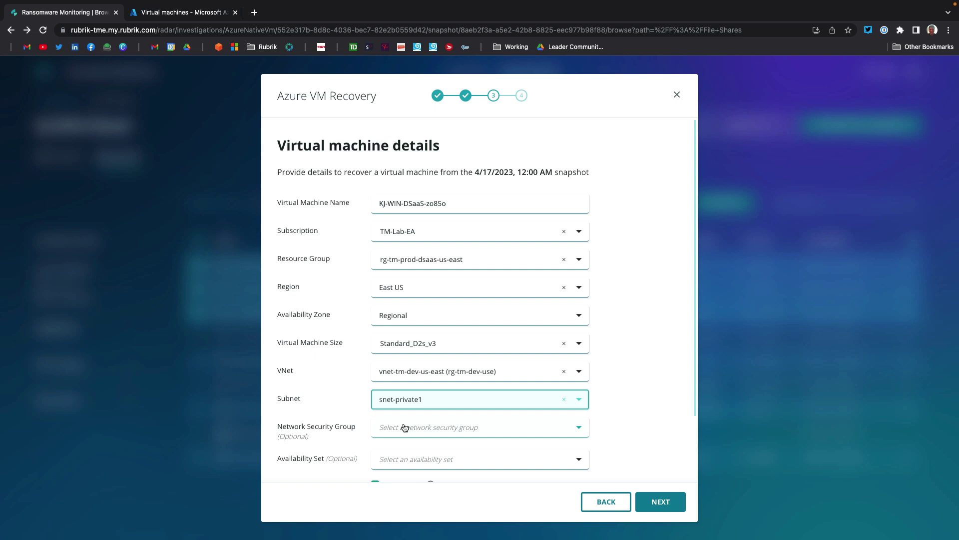
left_click(661, 502)
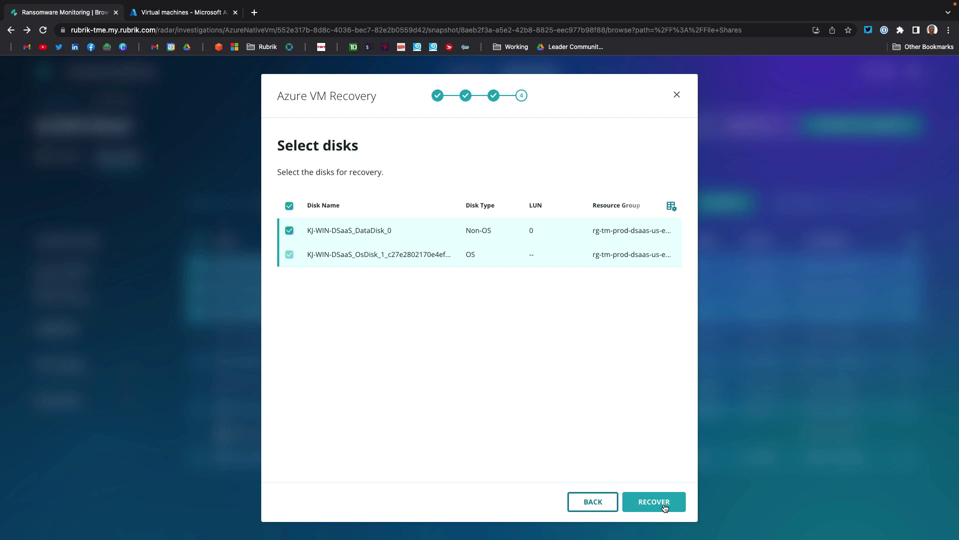
left_click(664, 506)
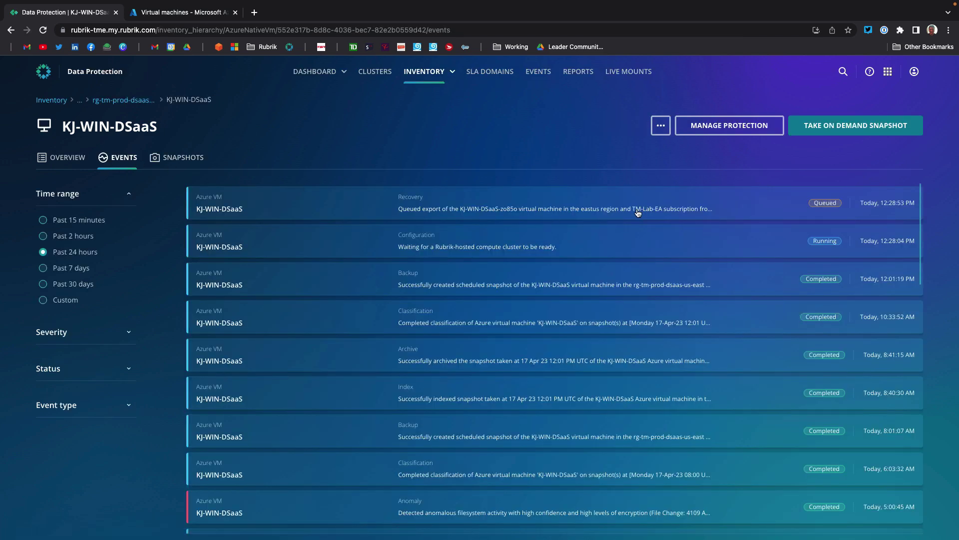
- Examine the export job's event timeline and switch to the Azure portal's virtual machines list to check the new machine
left_click(657, 211)
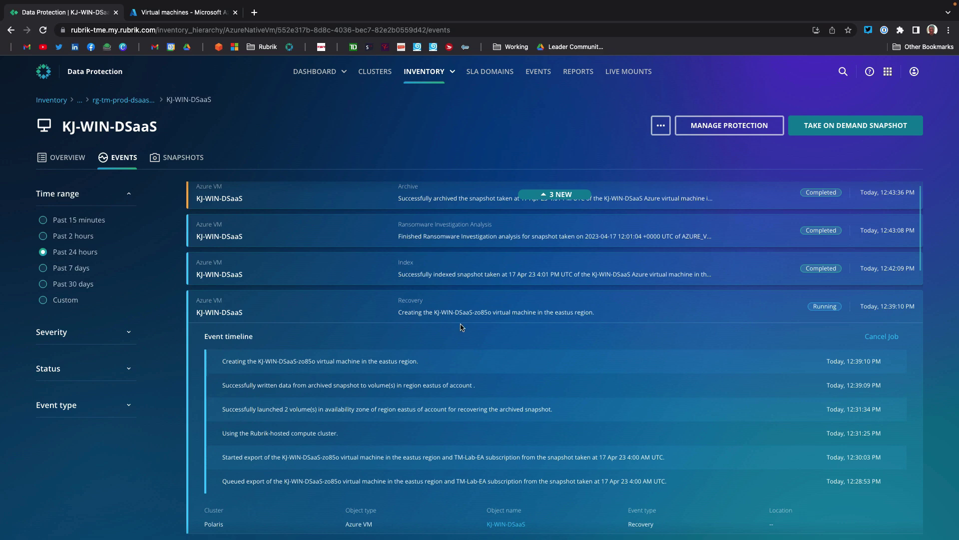
scroll(422, 363, "down", 3)
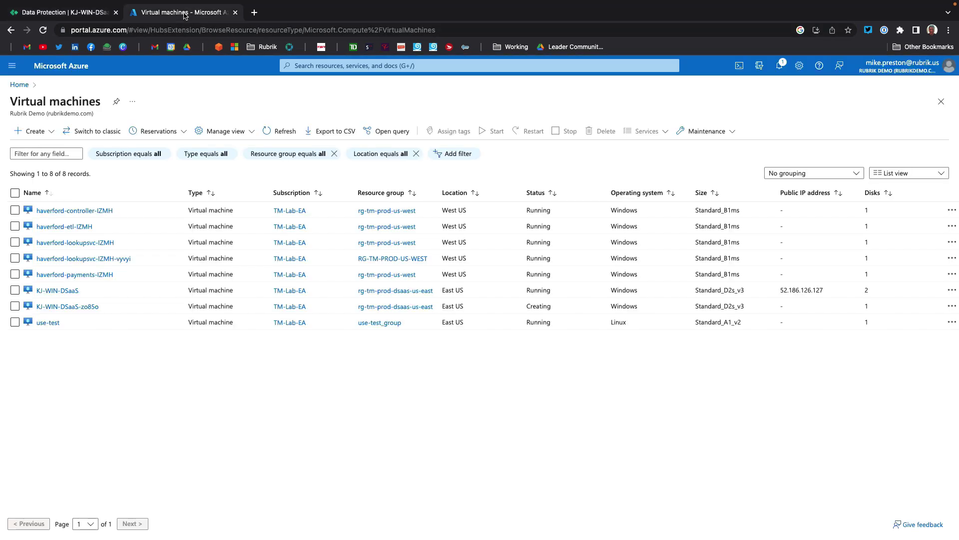
left_click(184, 14)
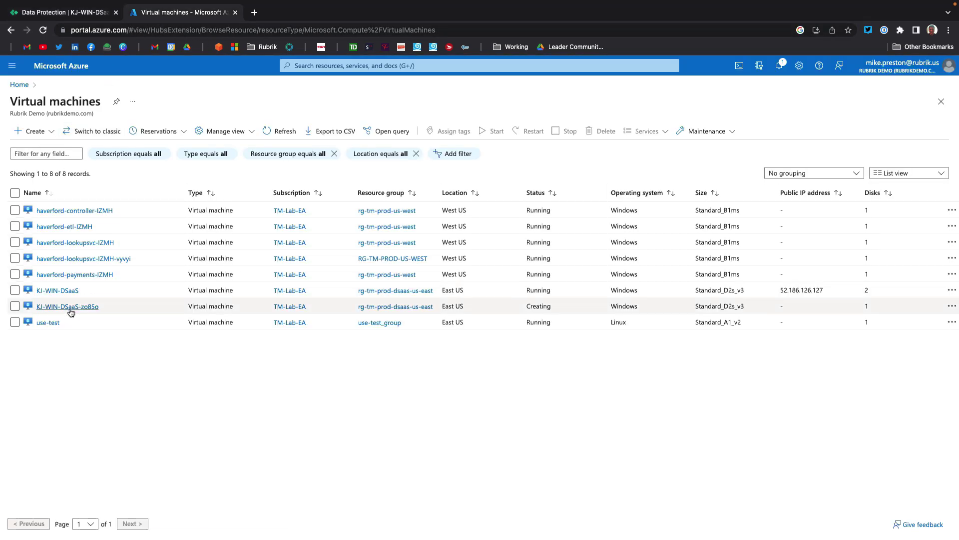